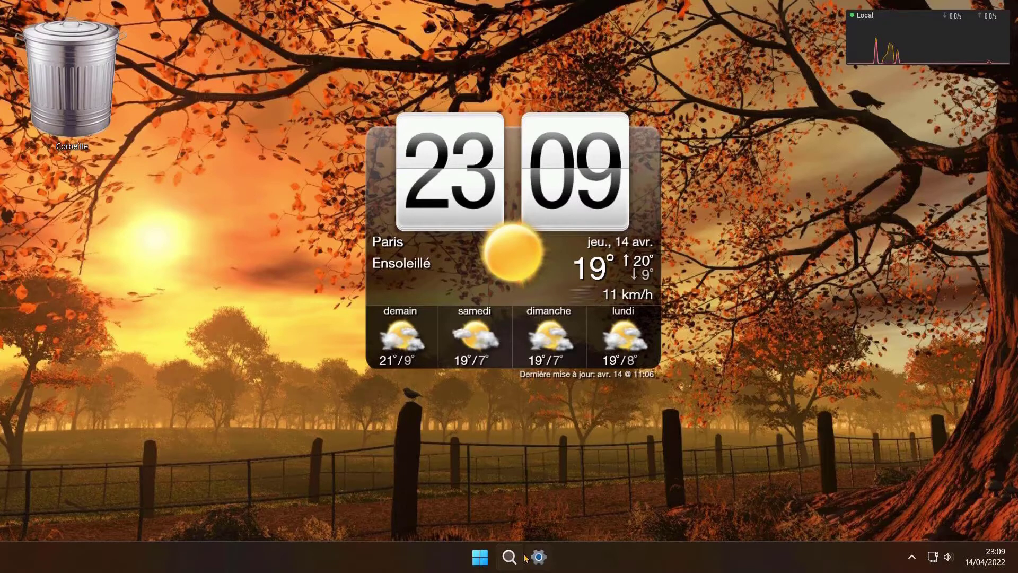
# Search Windows for mrt and open the file location of the matching tool
pyautogui.click(512, 557)
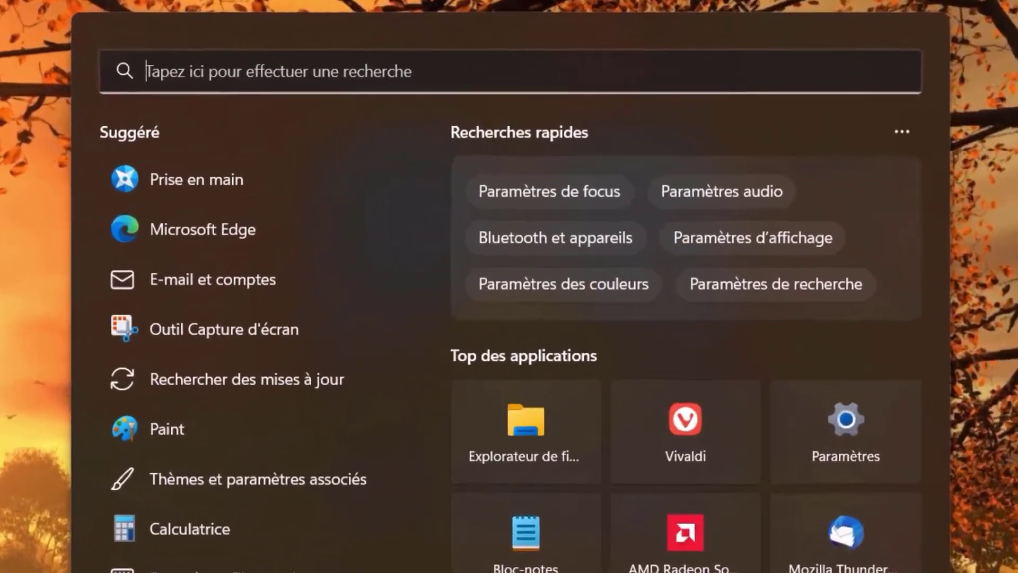
pyautogui.write('mrt')
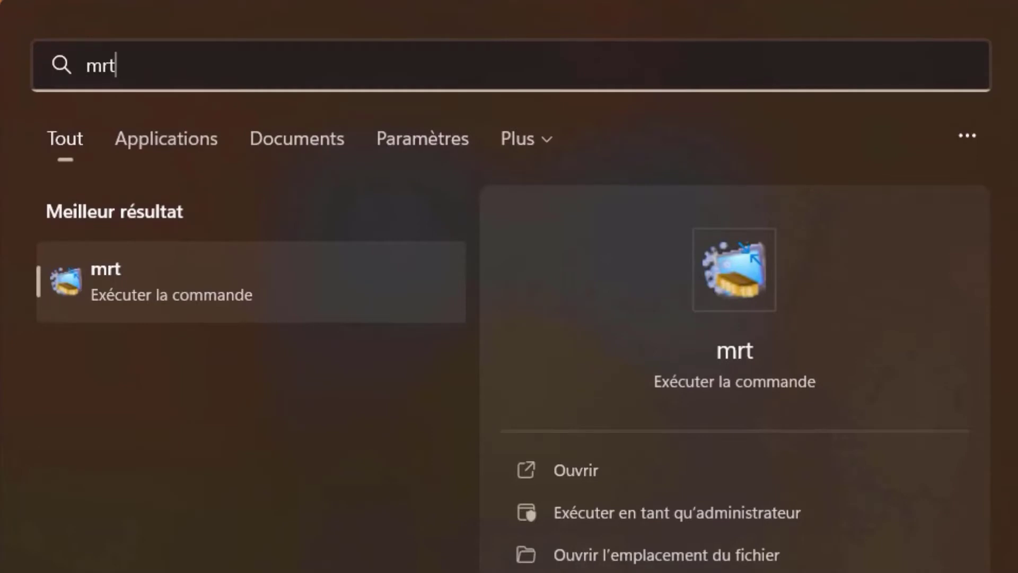
pyautogui.click(761, 555)
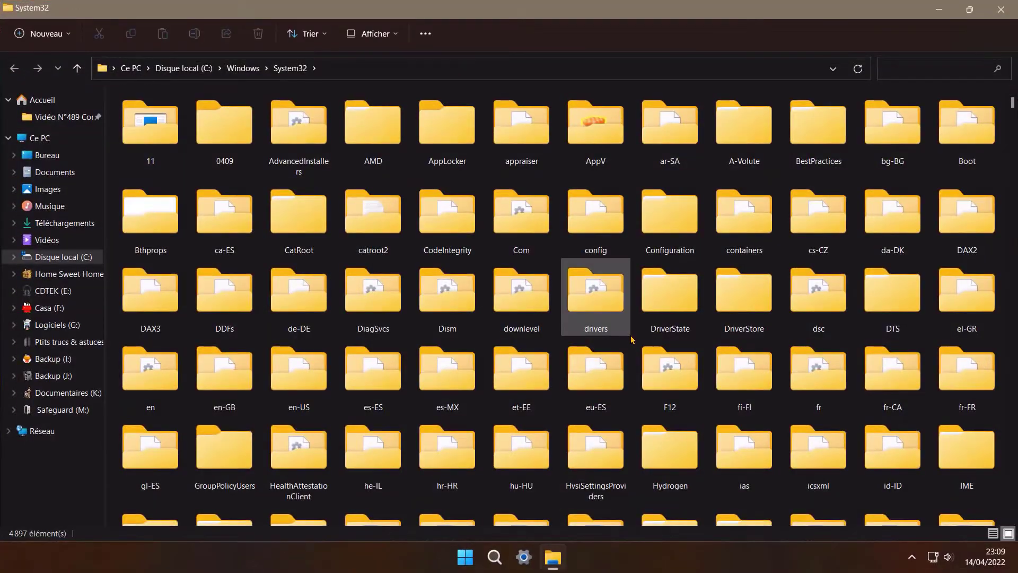
# Pin MRT.exe from the System32 folder to the Start menu, and close the folder window
pyautogui.scroll(-15, 671, 222)
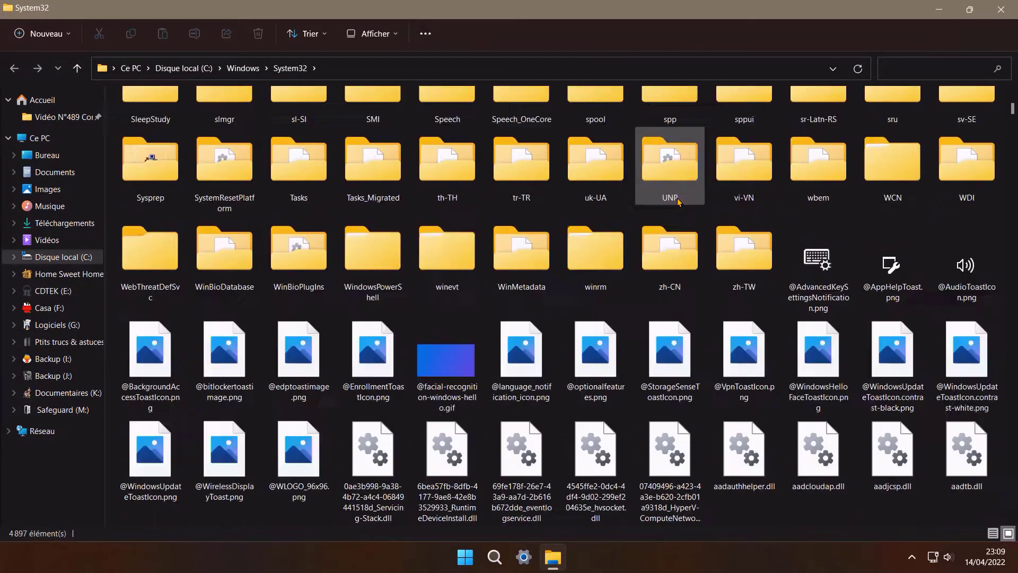
pyautogui.scroll(-20, 665, 320)
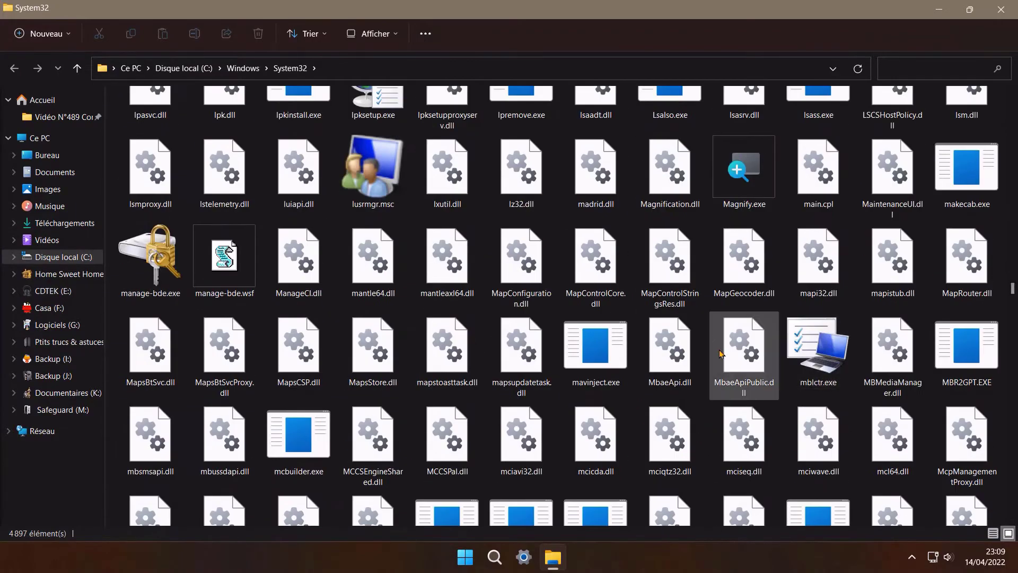
pyautogui.scroll(-3, 666, 321)
pyautogui.scroll(-10, 666, 321)
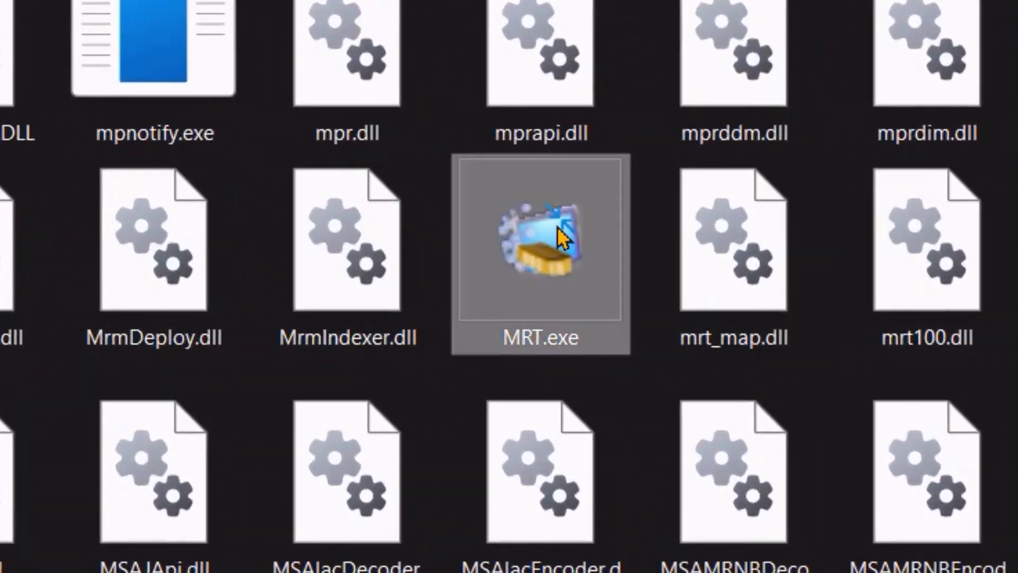
pyautogui.rightClick(663, 365)
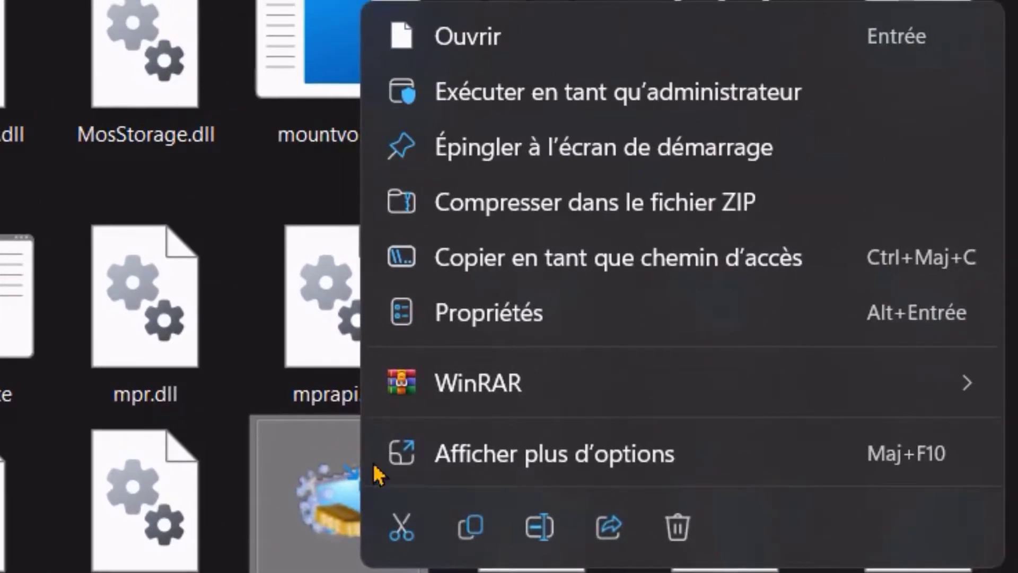
pyautogui.click(569, 160)
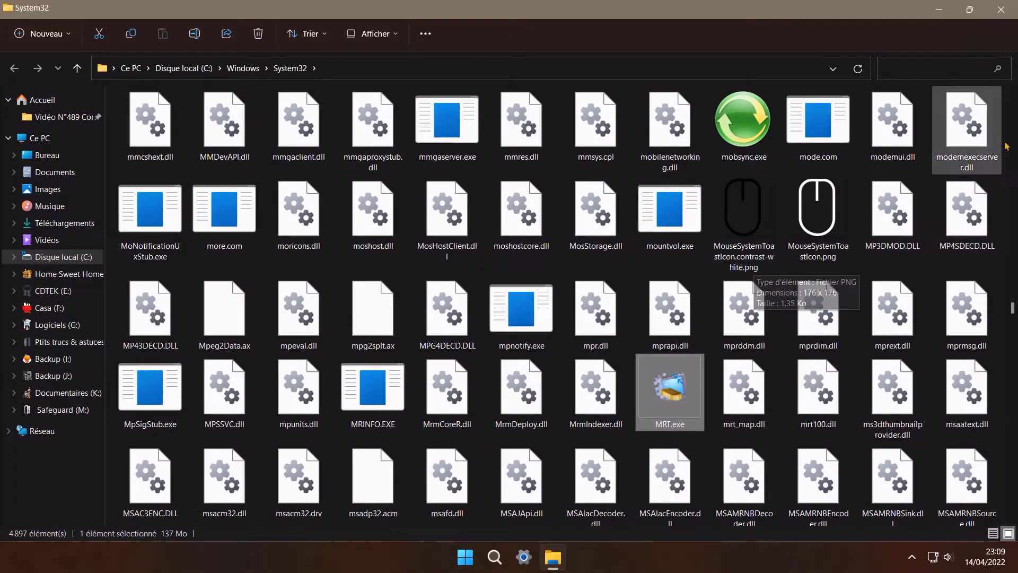
pyautogui.click(999, 10)
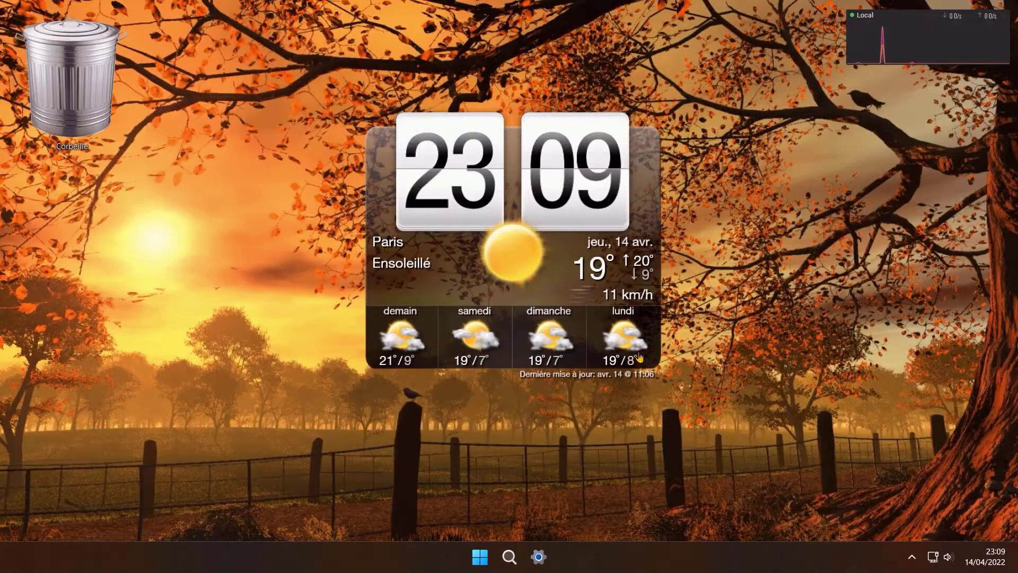
# Move the pinned MRT shortcut into the Start menu's Sécurité folder and reposition it among that folder's apps
pyautogui.click(480, 567)
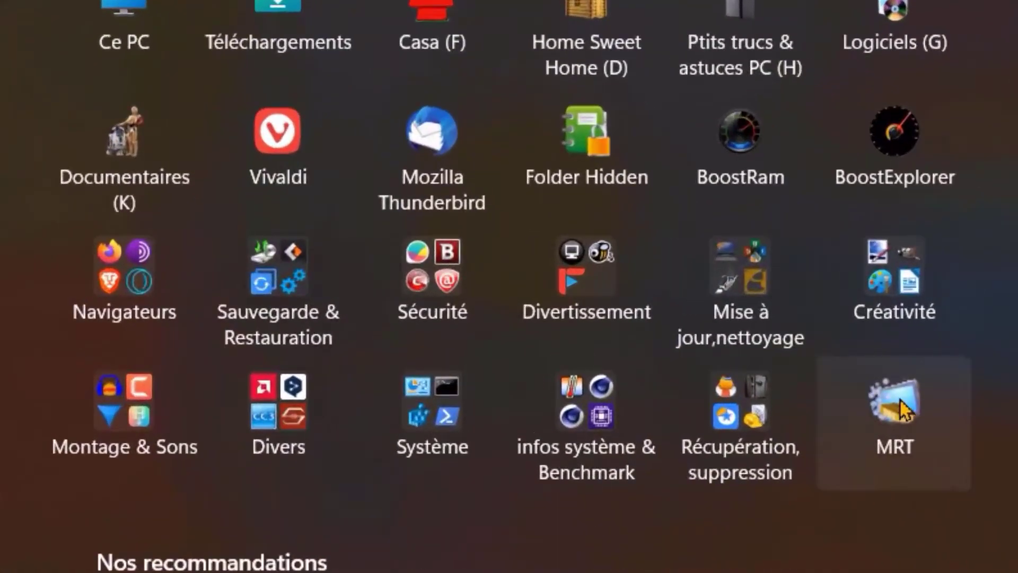
pyautogui.moveTo(865, 450); pyautogui.dragTo(439, 270)
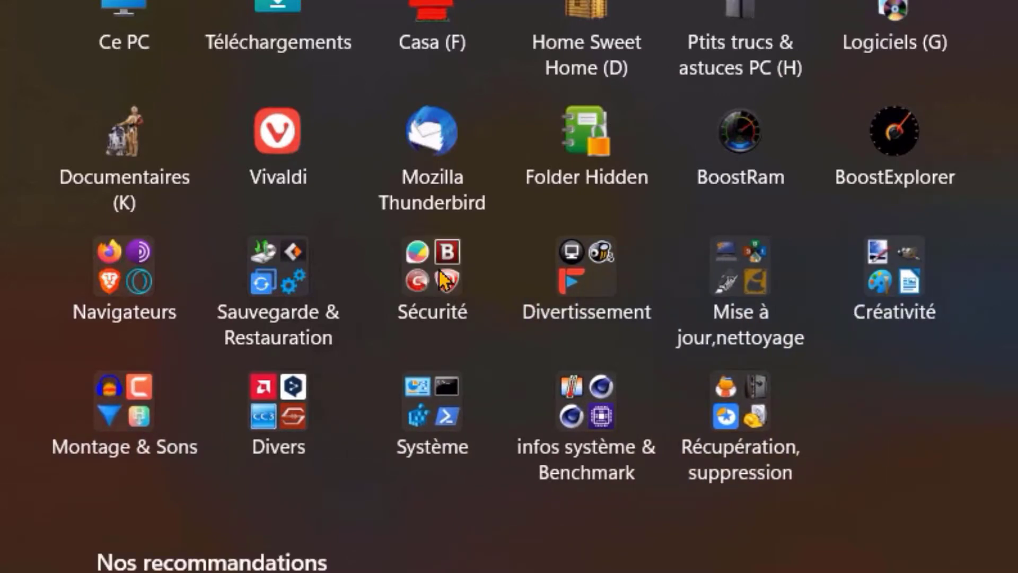
pyautogui.click(440, 272)
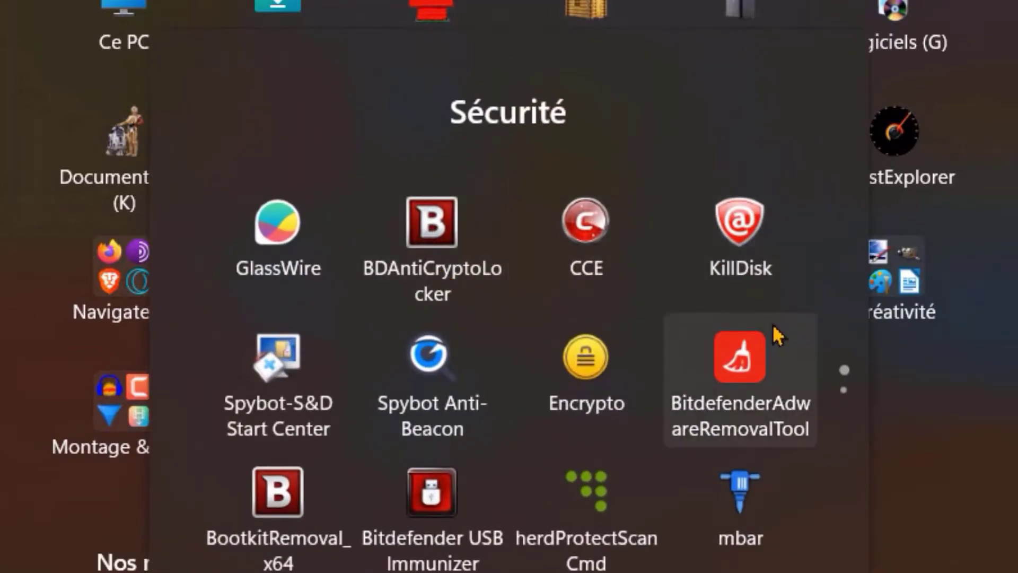
pyautogui.scroll(-1, 772, 331)
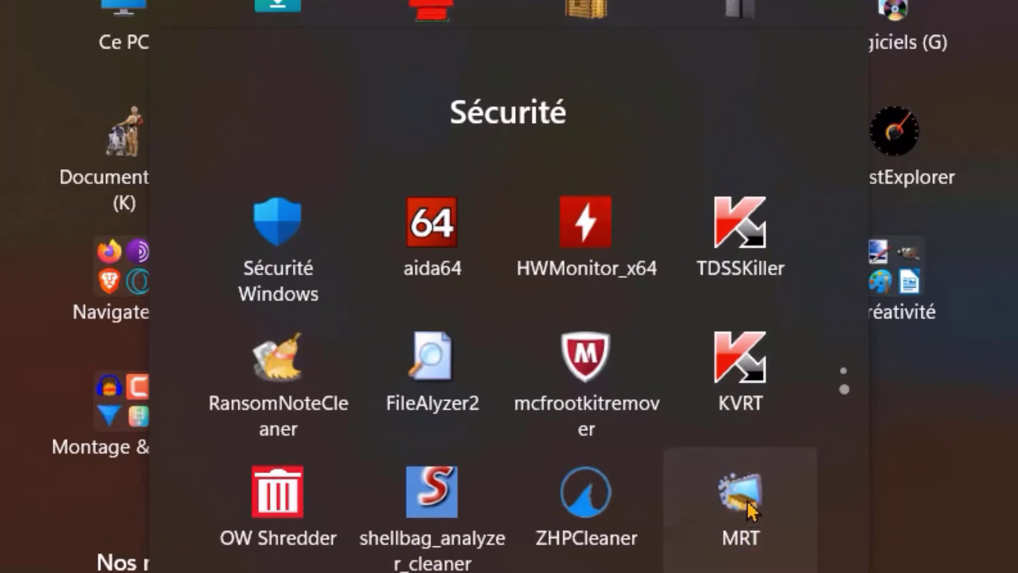
pyautogui.moveTo(747, 500); pyautogui.dragTo(586, 371)
pyautogui.moveTo(657, 345); pyautogui.dragTo(613, 377)
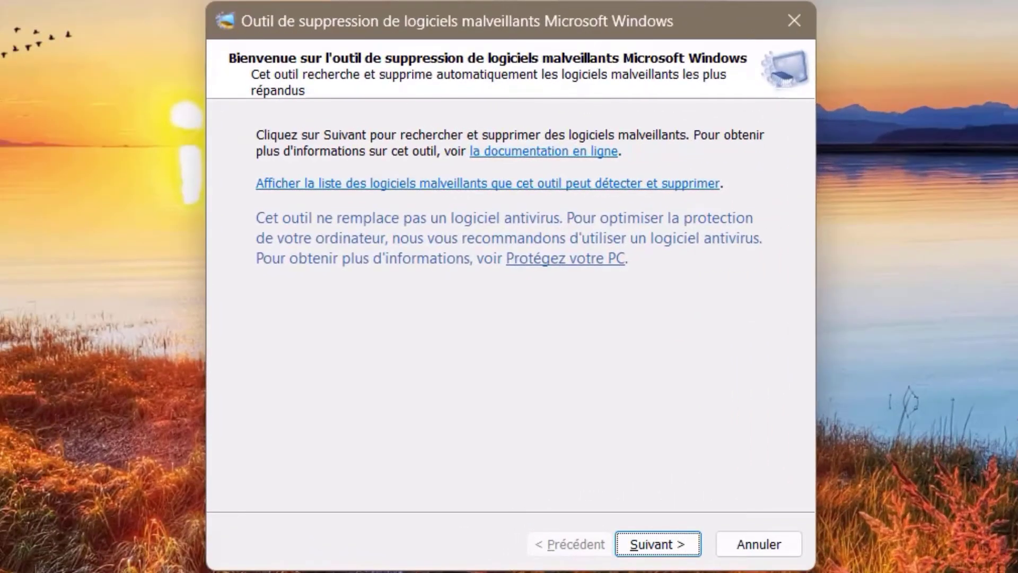
# Run a quick scan (Analyse rapide) with the malicious software removal tool and review its detailed results list
pyautogui.click(648, 552)
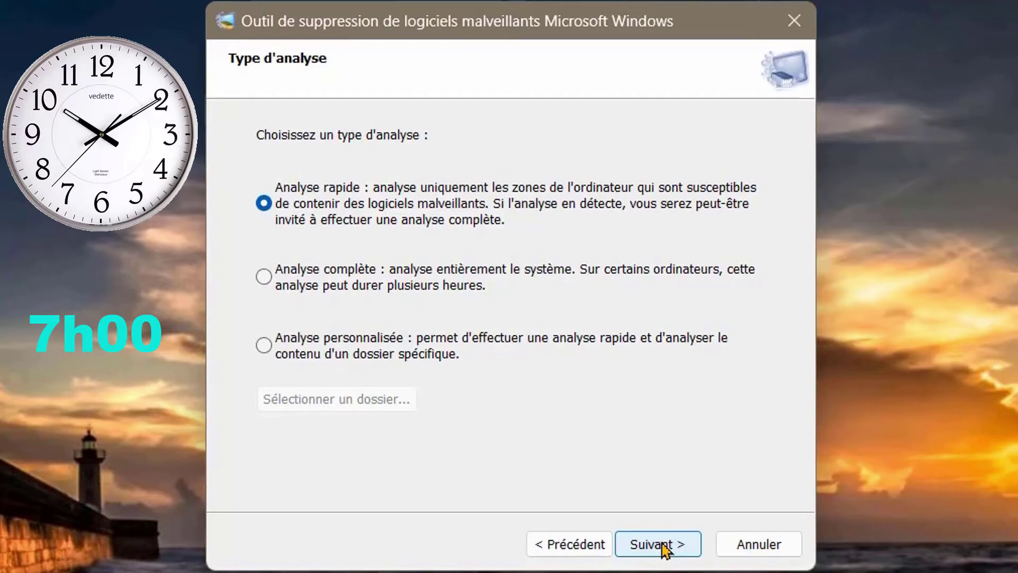
pyautogui.click(663, 546)
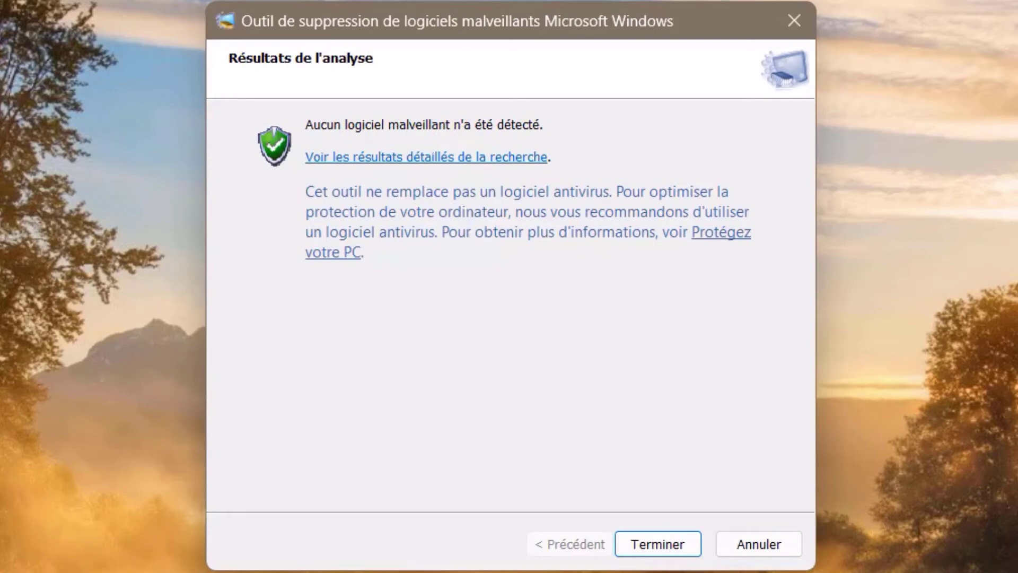
pyautogui.click(444, 157)
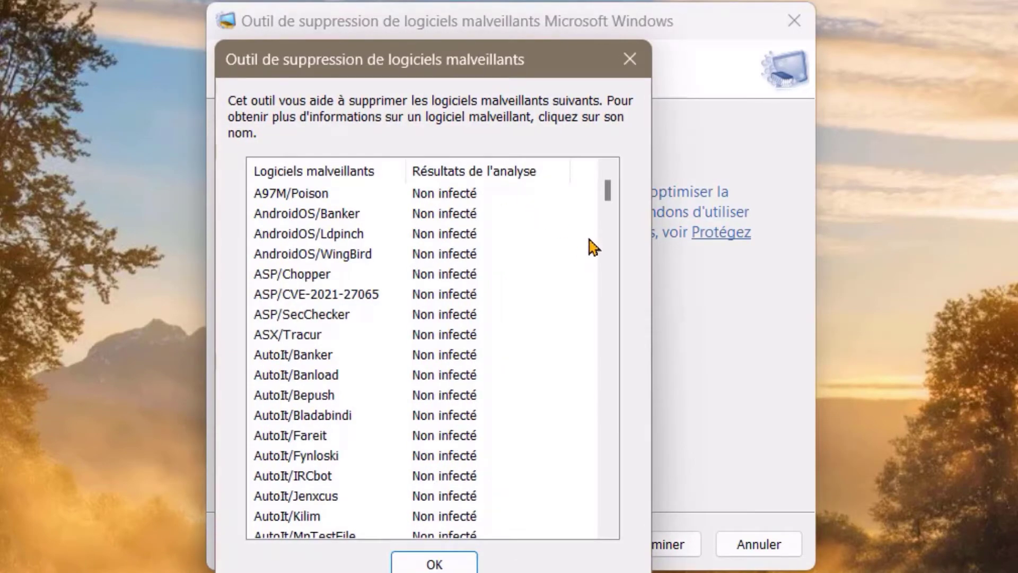
pyautogui.moveTo(608, 193); pyautogui.dragTo(611, 512)
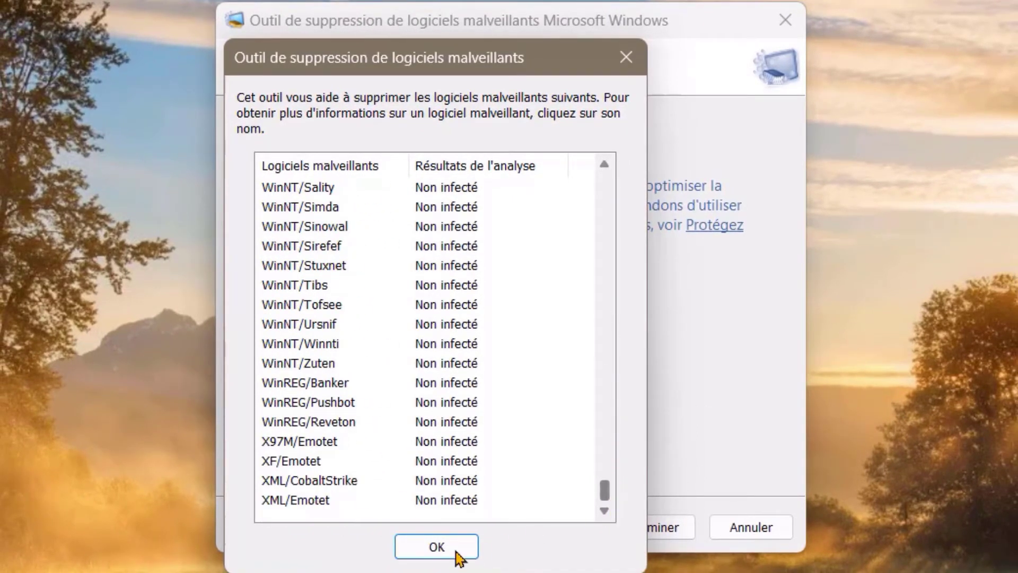
pyautogui.click(436, 552)
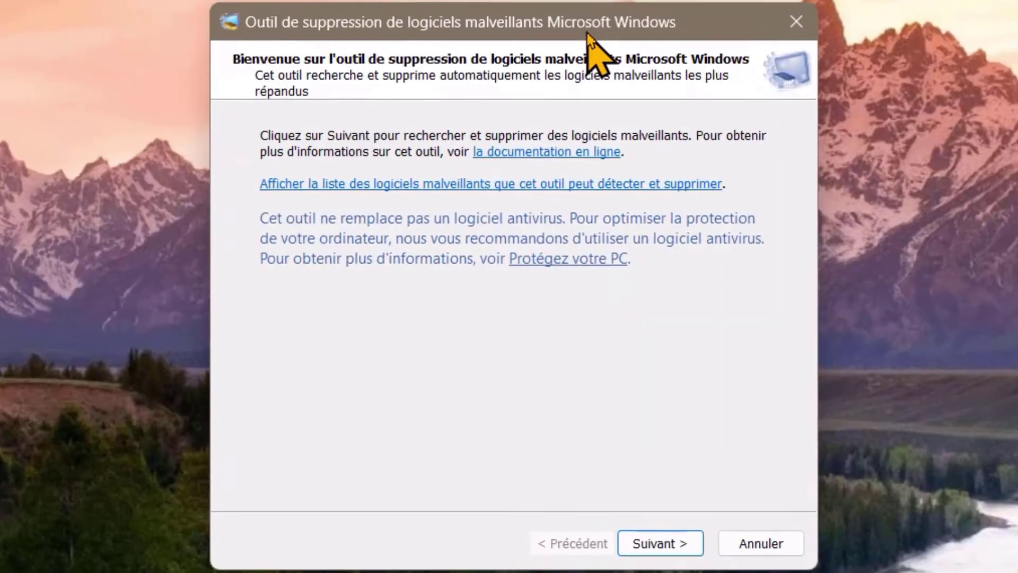
# Run a full scan (Analyse complète) of the system and review its detailed results list
pyautogui.click(669, 538)
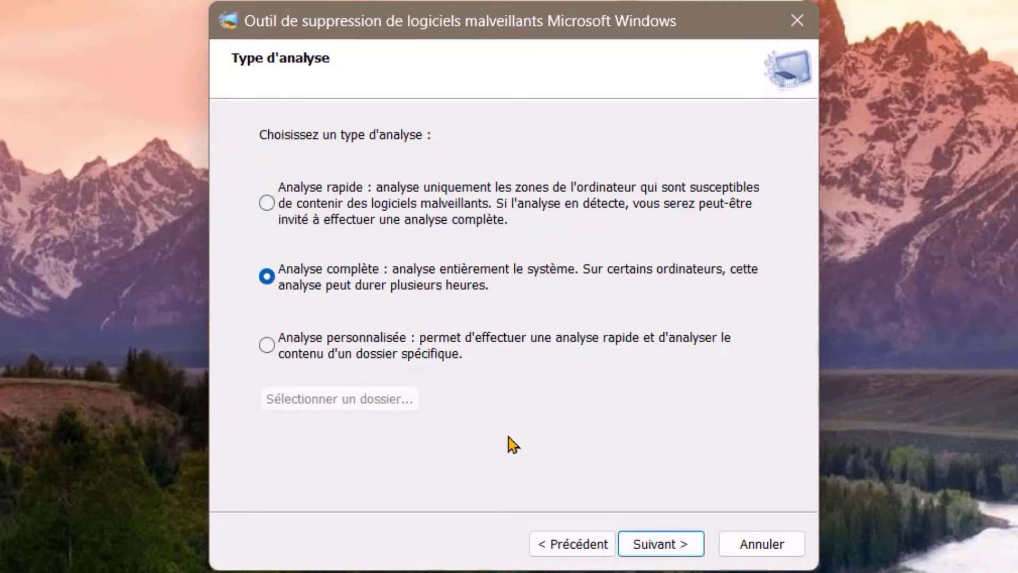
pyautogui.click(673, 552)
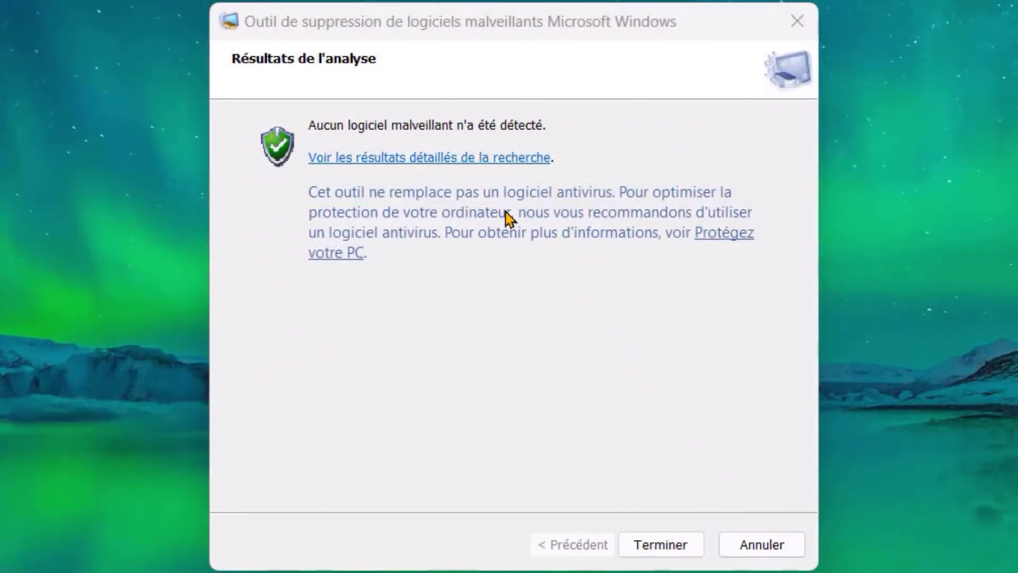
pyautogui.click(491, 168)
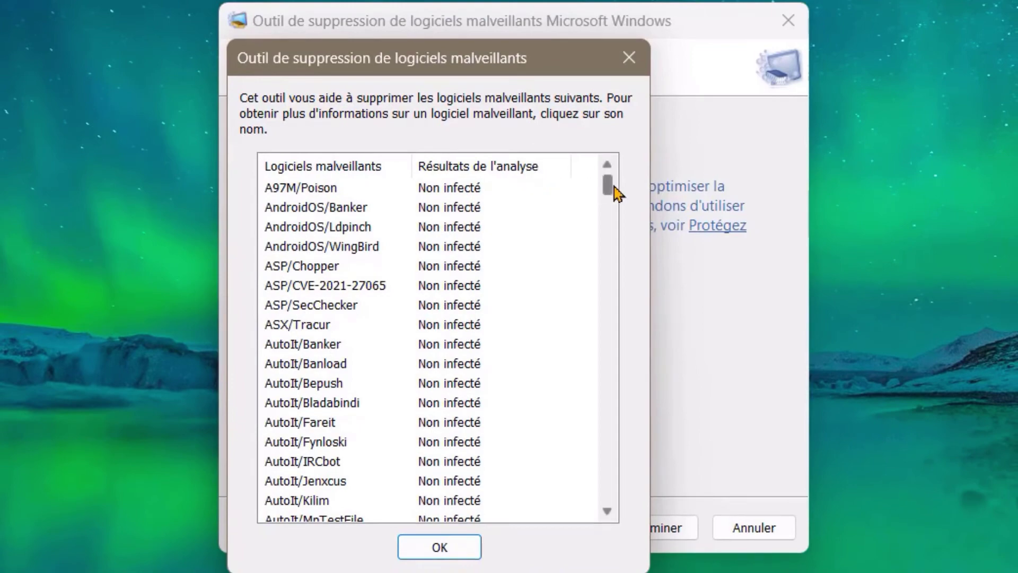
pyautogui.moveTo(610, 185)
pyautogui.mouseDown()
pyautogui.moveTo(637, 512)
pyautogui.moveTo(613, 205)
pyautogui.moveTo(623, 172)
pyautogui.mouseUp()
pyautogui.click(460, 546)
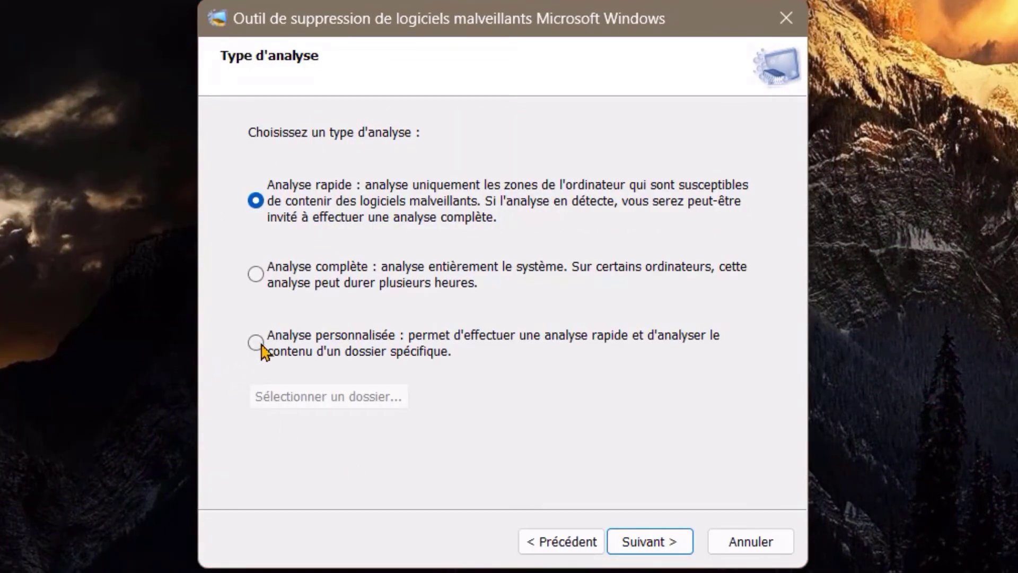
# Run a custom scan (Analyse personnalisée) with the Casa (F:) drive as the folder to analyse
pyautogui.click(256, 343)
pyautogui.click(371, 402)
pyautogui.scroll(-2, 88, 409)
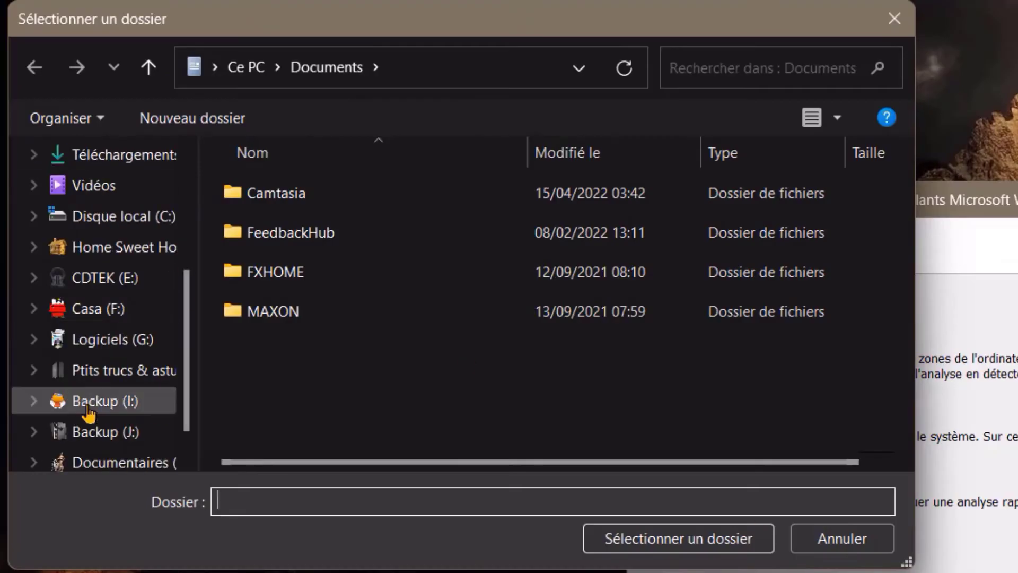
pyautogui.scroll(-2, 106, 416)
pyautogui.click(99, 247)
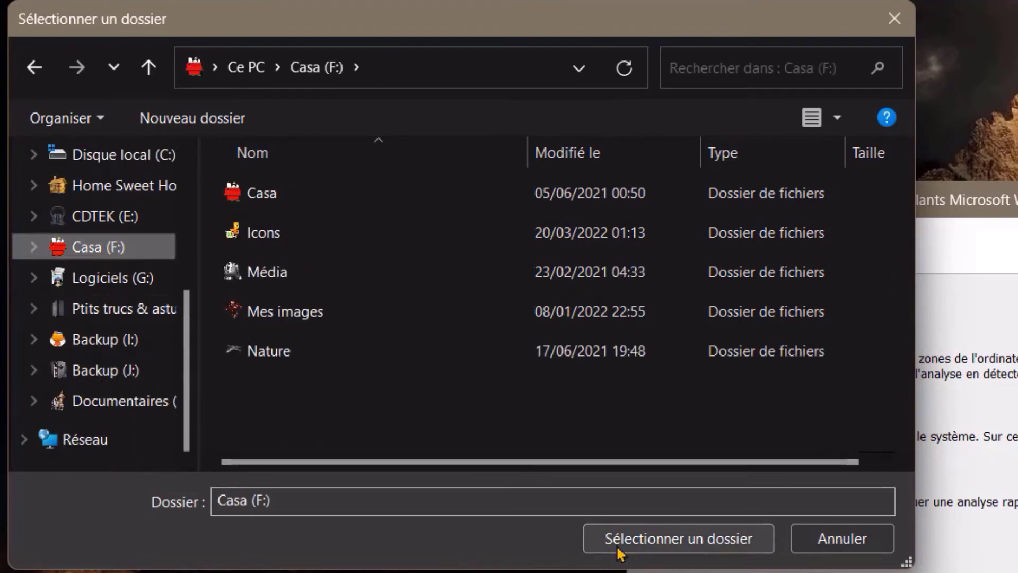
pyautogui.click(620, 551)
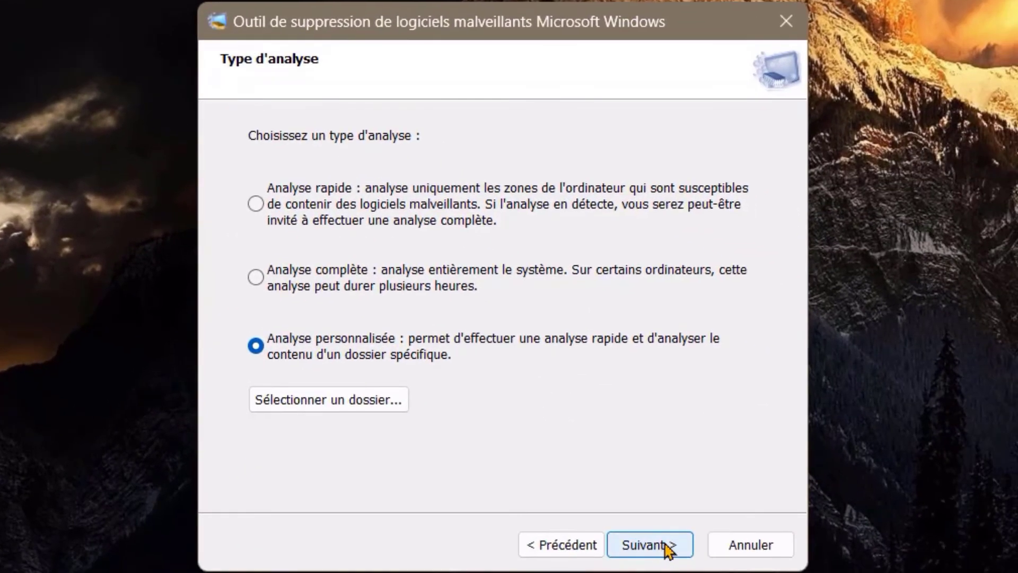
pyautogui.click(650, 545)
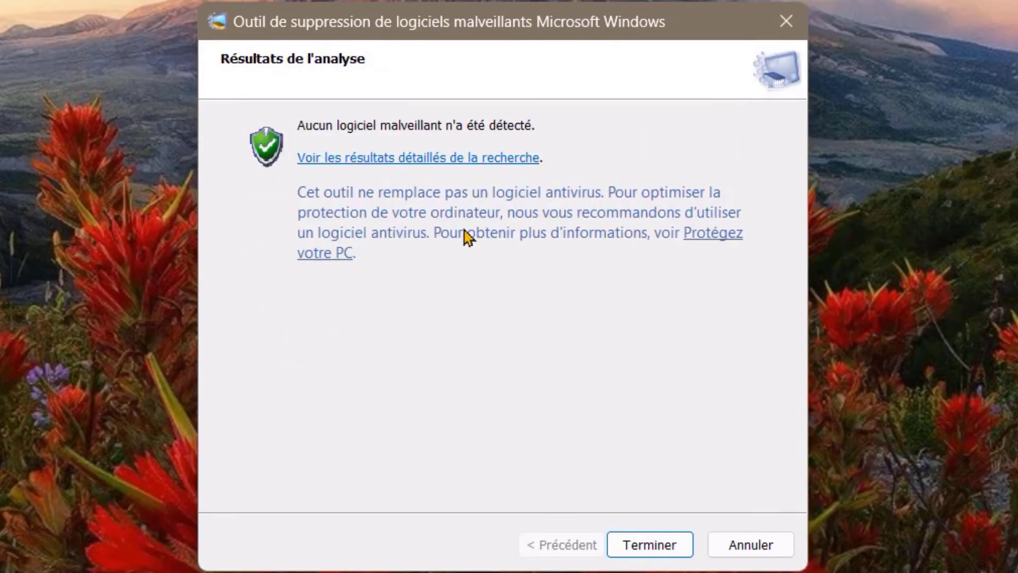
# Review the detailed results list of the custom scan and close it
pyautogui.click(472, 159)
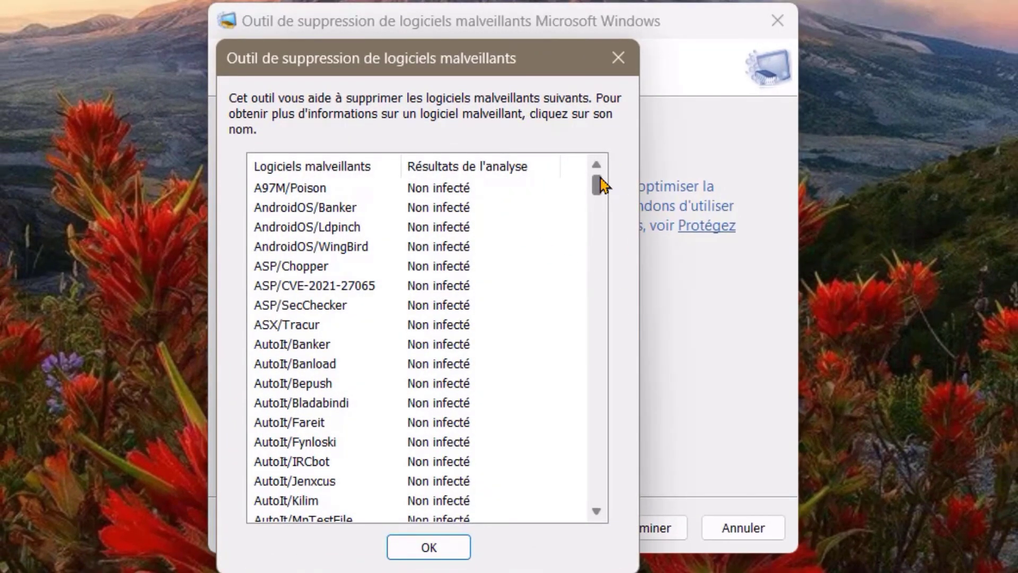
pyautogui.moveTo(601, 179)
pyautogui.mouseDown()
pyautogui.moveTo(609, 505)
pyautogui.moveTo(602, 167)
pyautogui.mouseUp()
pyautogui.click(438, 549)
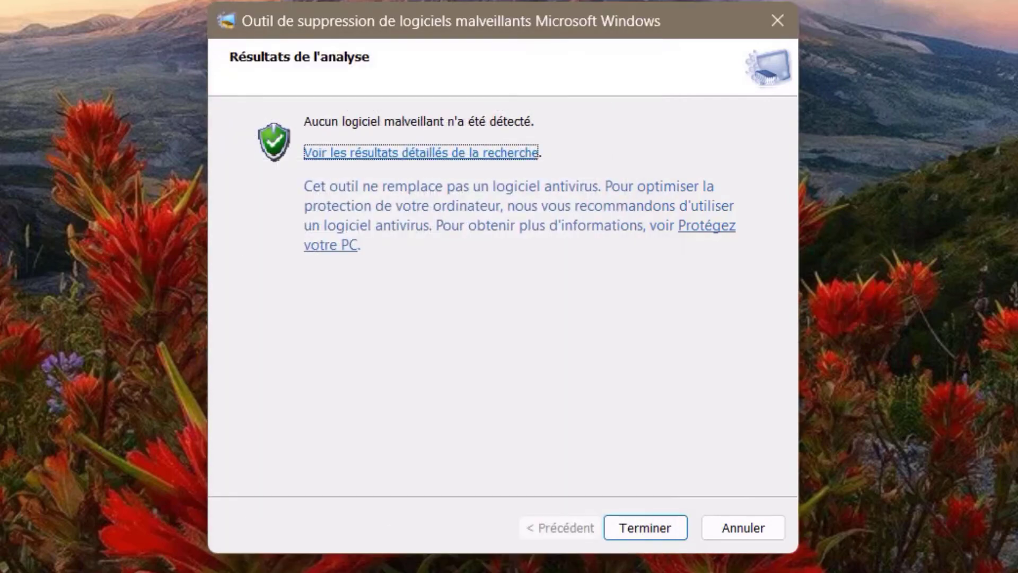